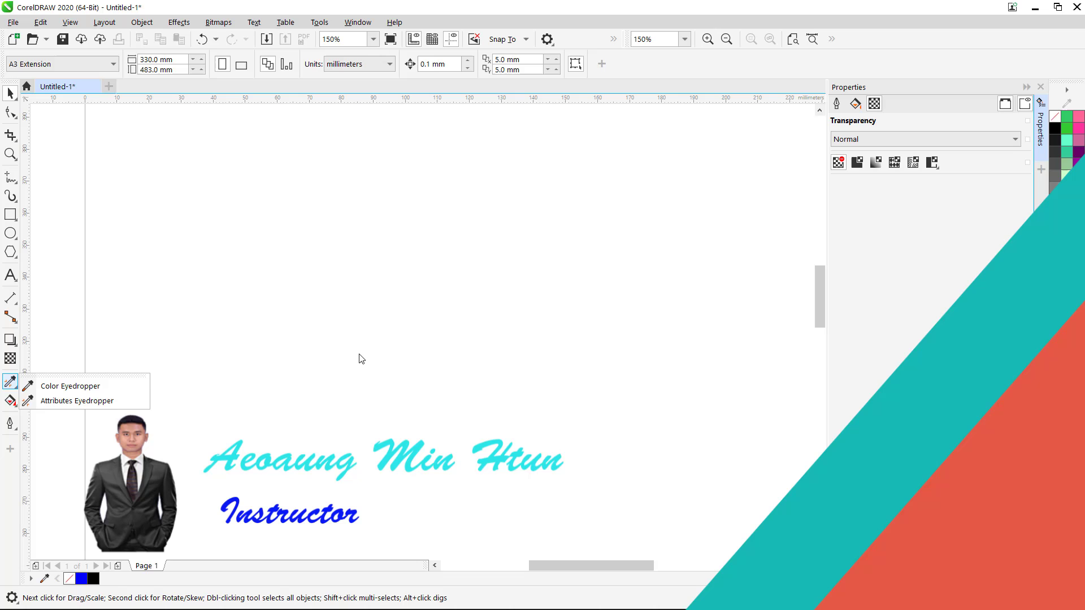
Draw four unfilled ellipses at the upper left, upper right, lower left and lower right of the page
click(360, 358)
click(11, 236)
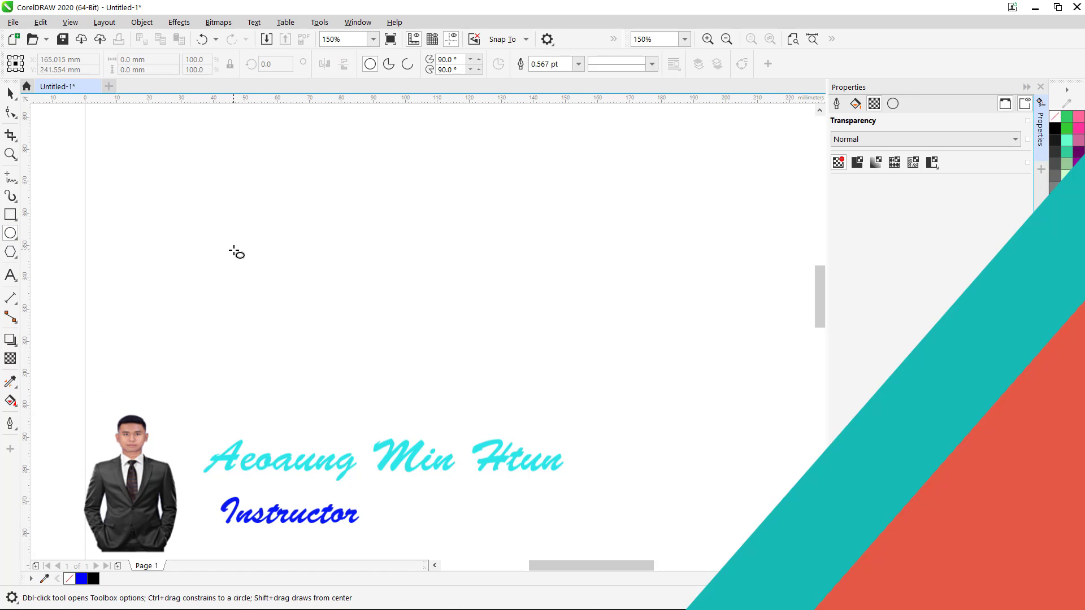
drag(234, 249, 372, 338)
drag(539, 271, 643, 365)
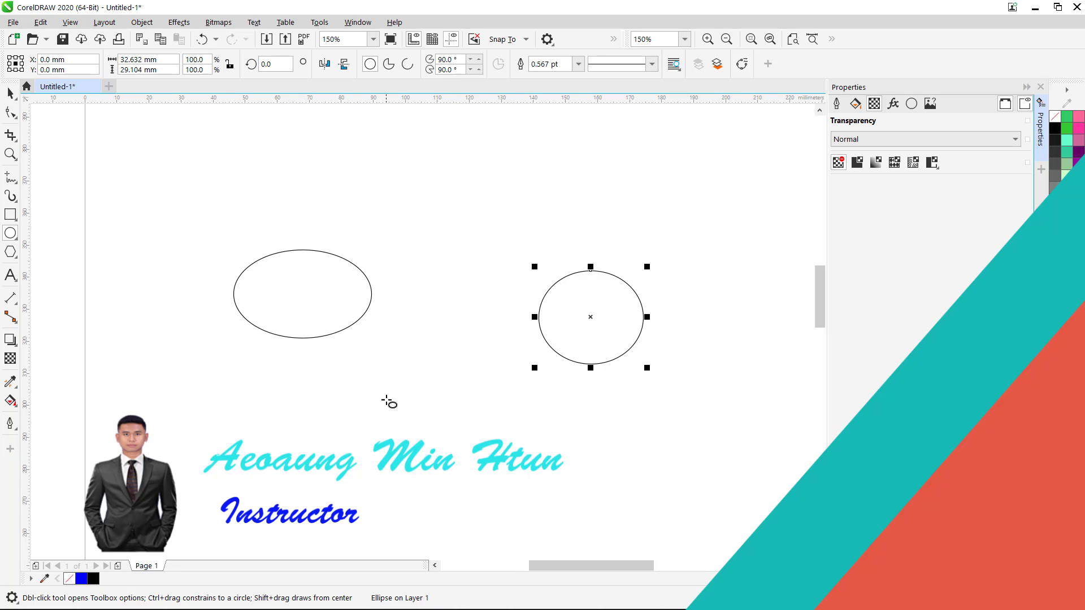
drag(352, 400, 453, 479)
mouse_move(596, 421)
mouse_down()
mouse_move(630, 462)
mouse_move(720, 503)
mouse_up()
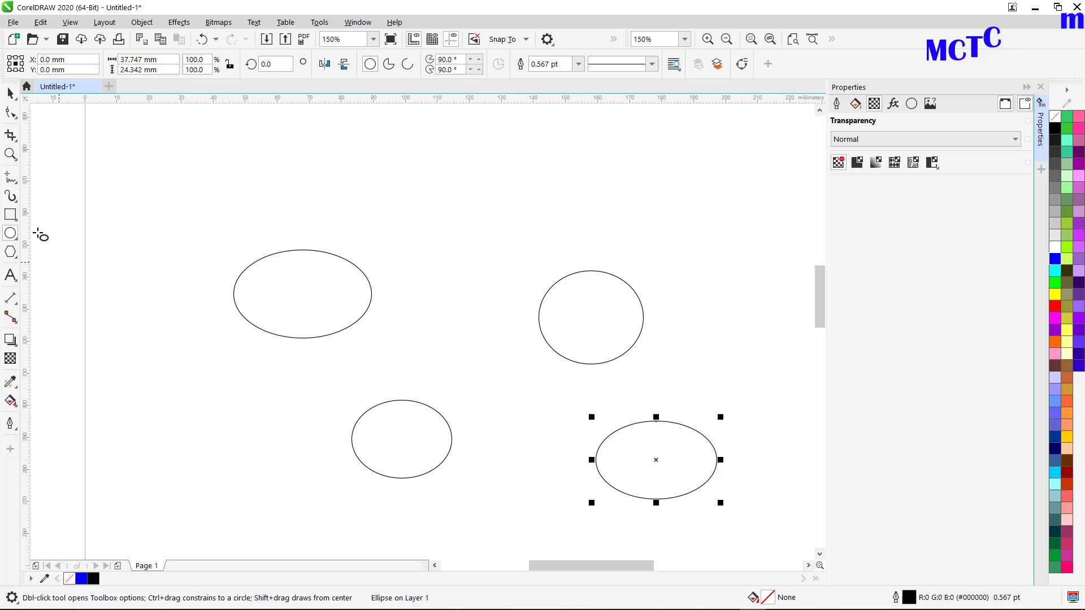
click(10, 93)
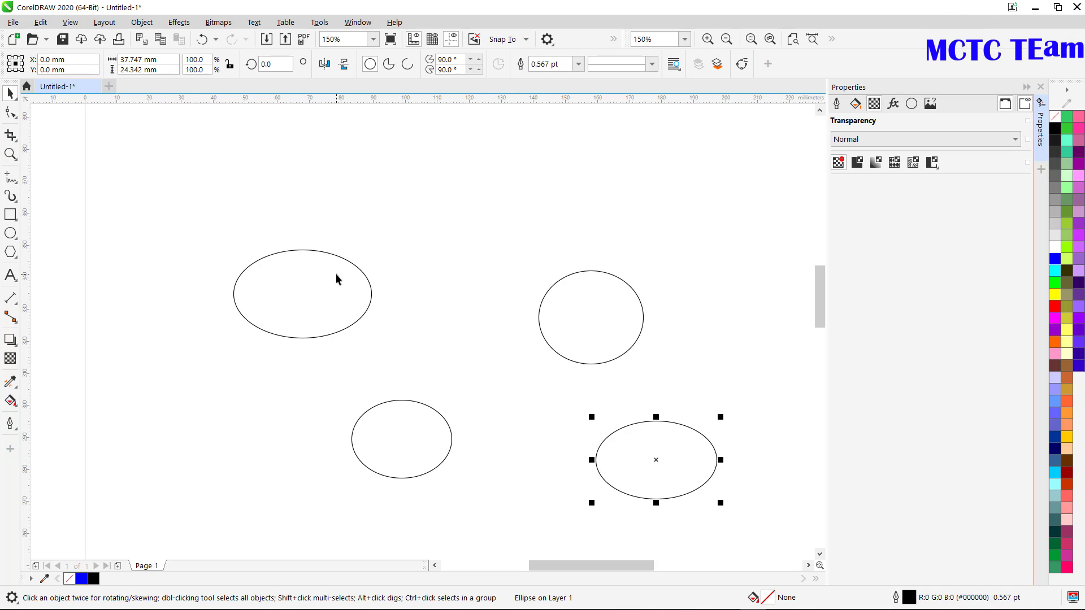
Fill the upper-left ellipse with the blue palette swatch
click(1054, 259)
click(413, 298)
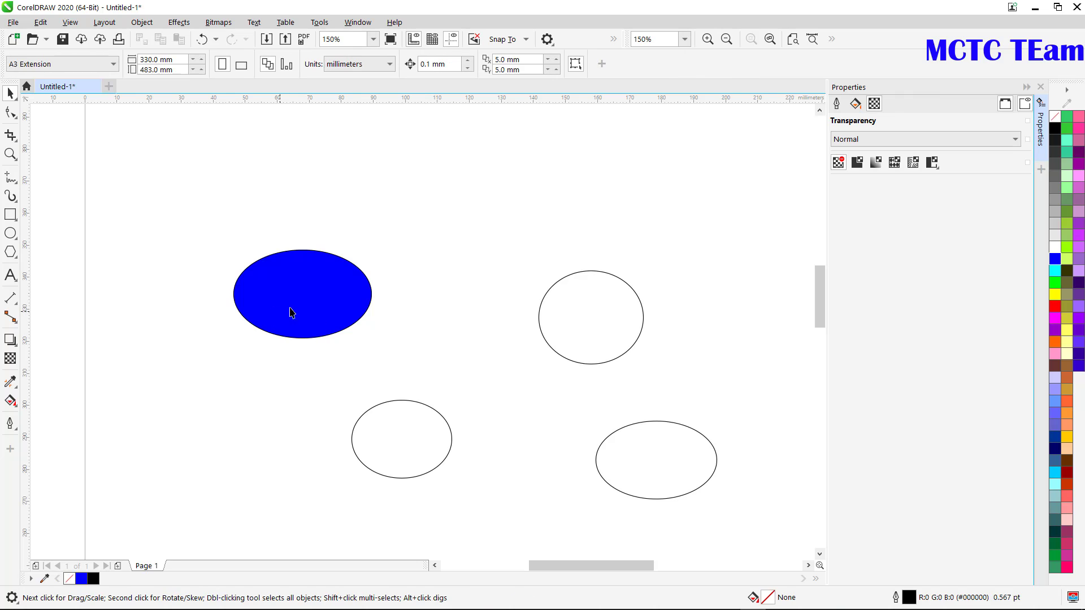
click(17, 387)
Sample the upper-left ellipse's blue with the Color Eyedropper set to a 5×5 pixel average
click(16, 386)
click(17, 389)
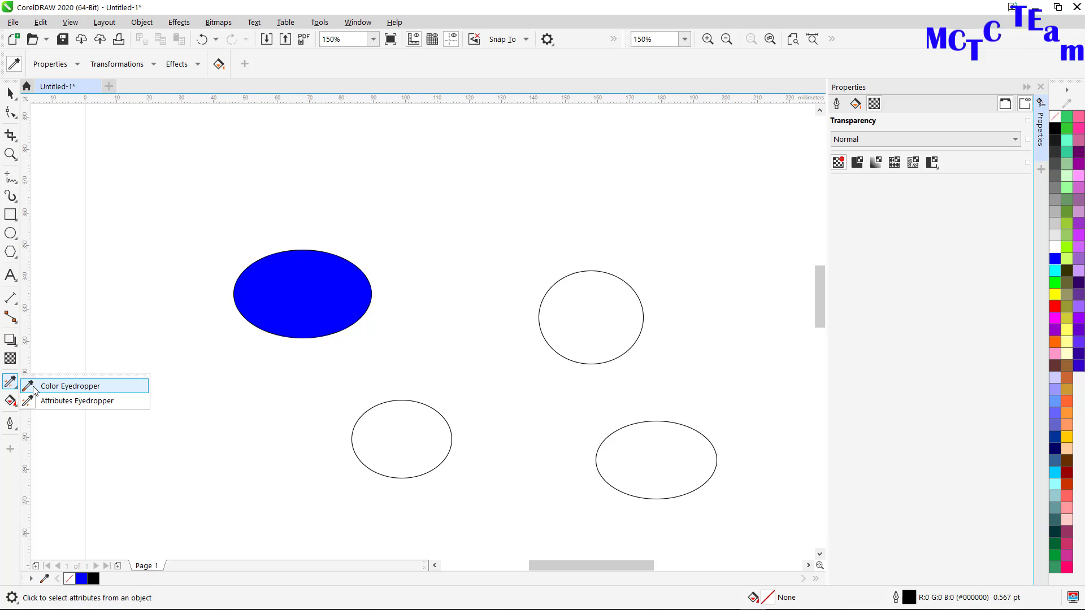
click(39, 383)
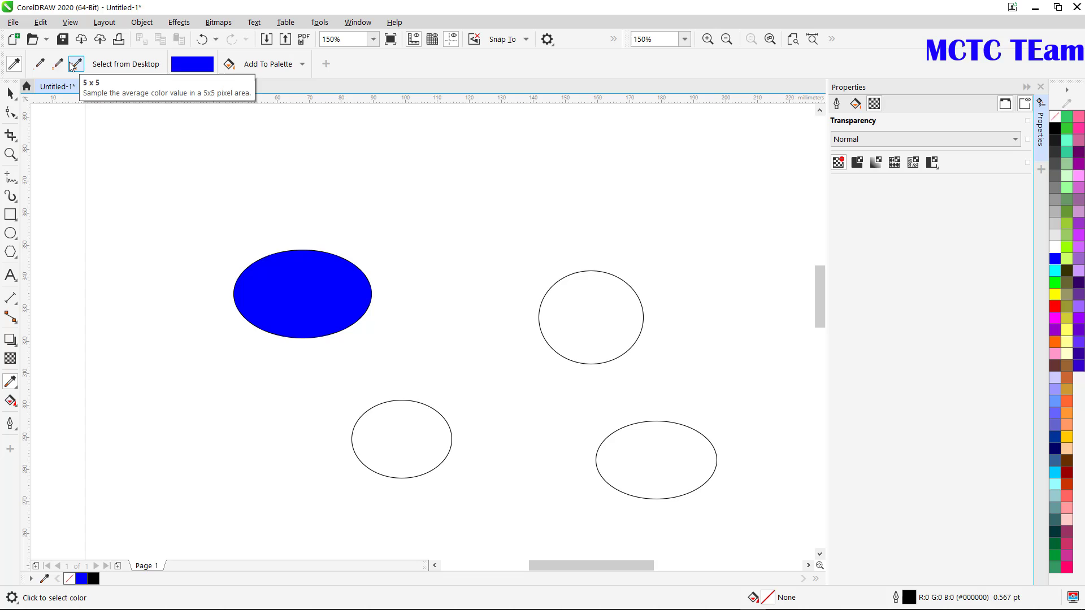
click(74, 65)
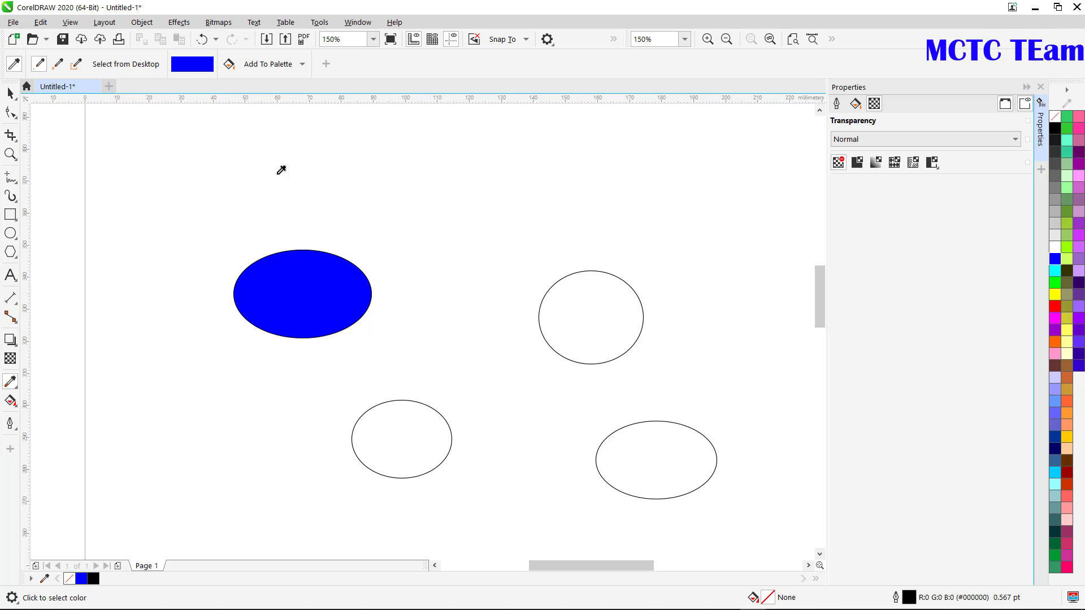
click(303, 273)
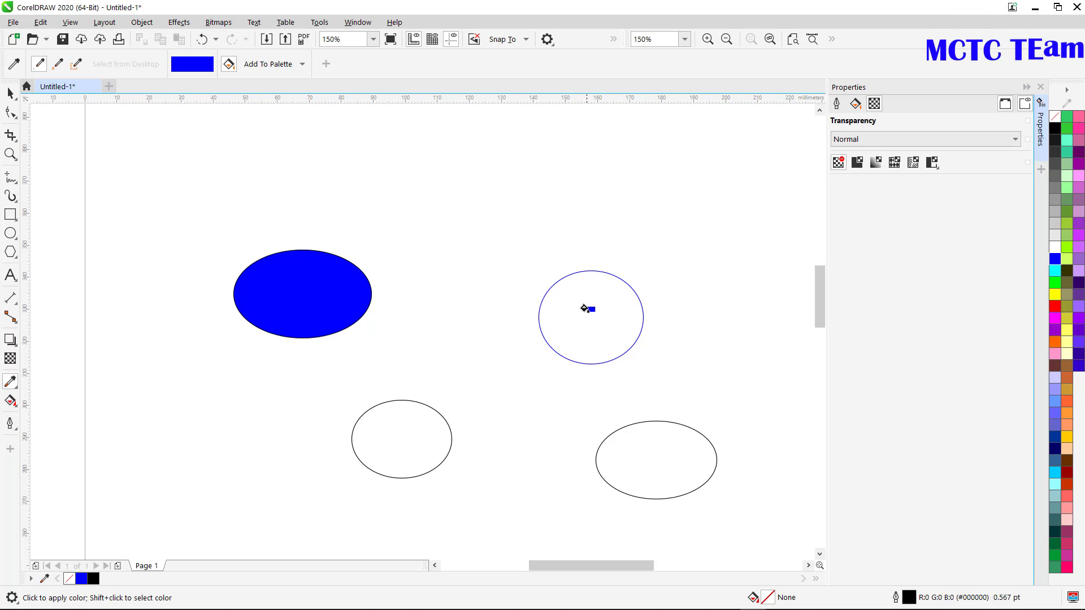
Apply the sampled blue to the upper-right, lower-left and lower-right ellipses, resampling as needed
click(603, 310)
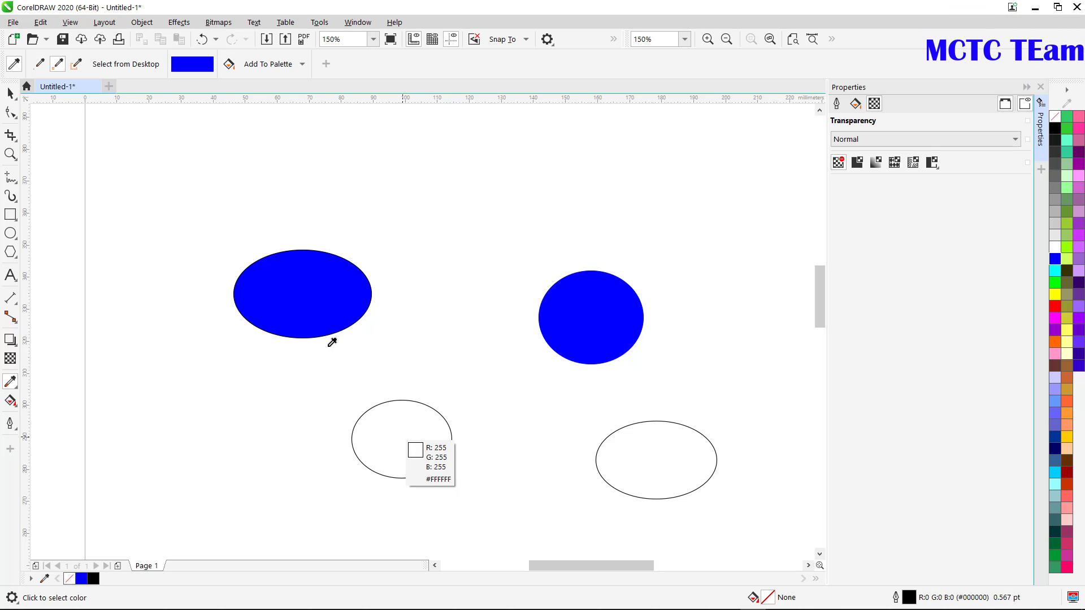
click(326, 321)
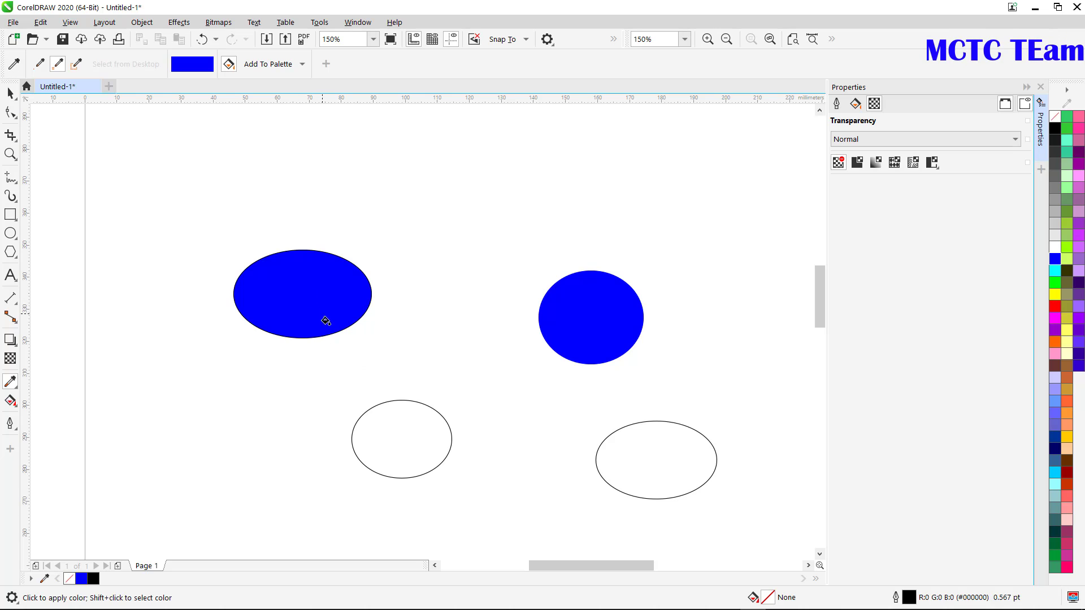
click(407, 430)
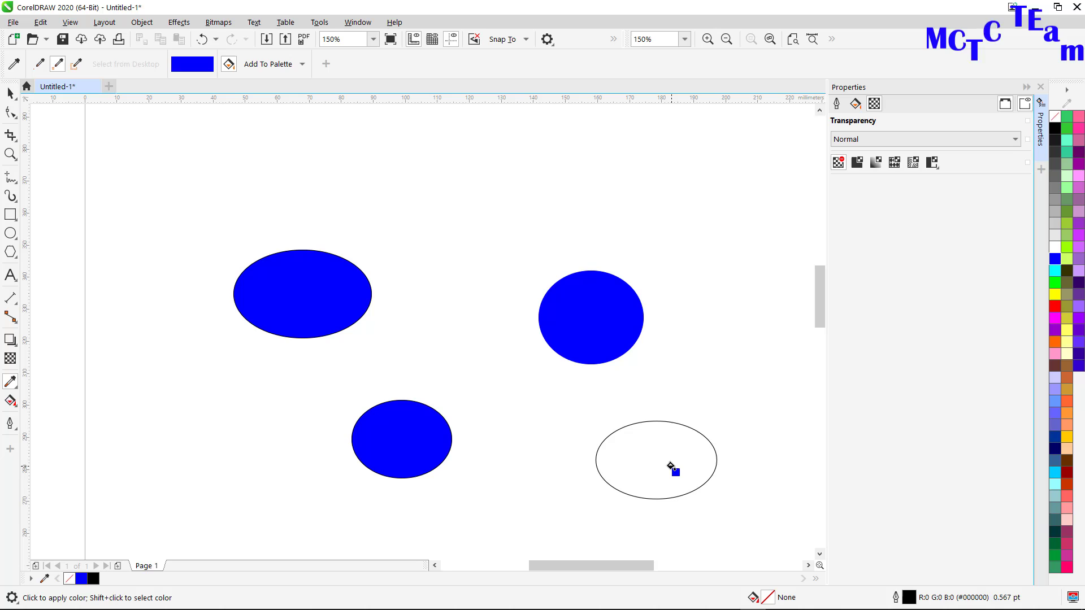
click(76, 65)
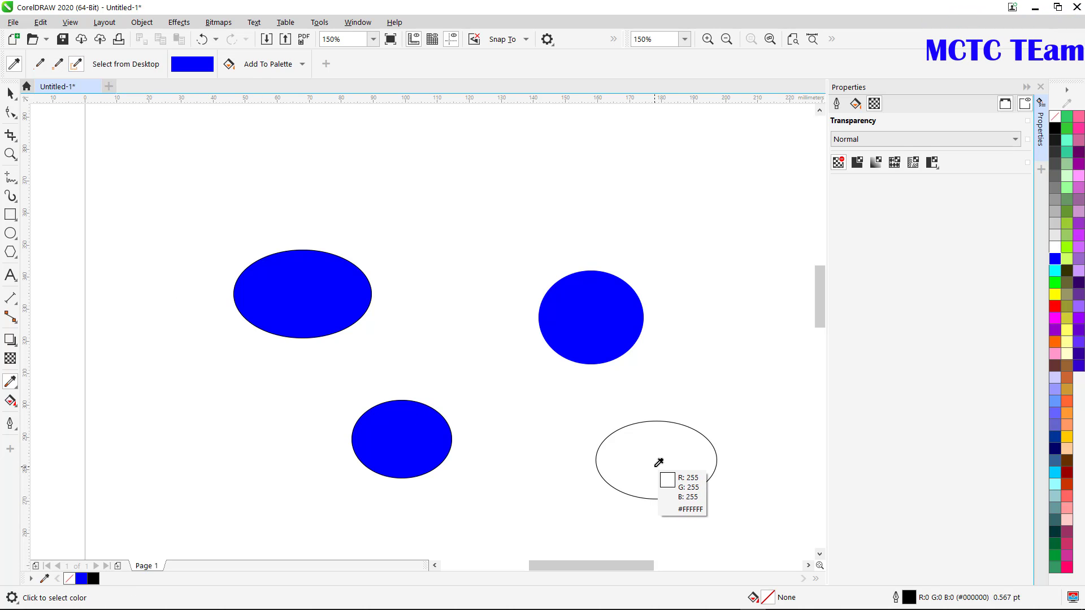
click(311, 296)
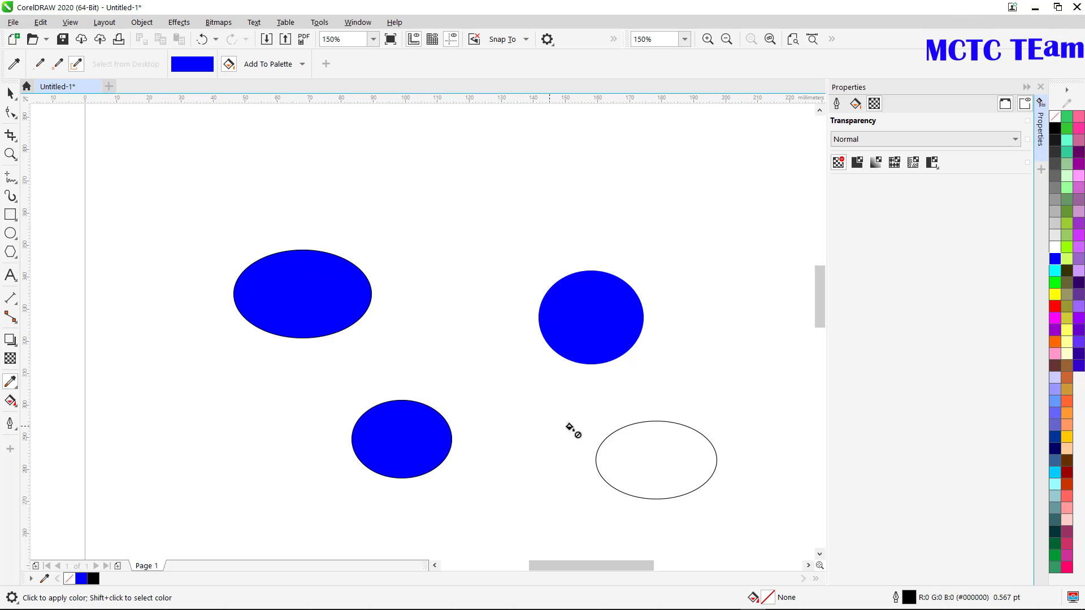
click(635, 445)
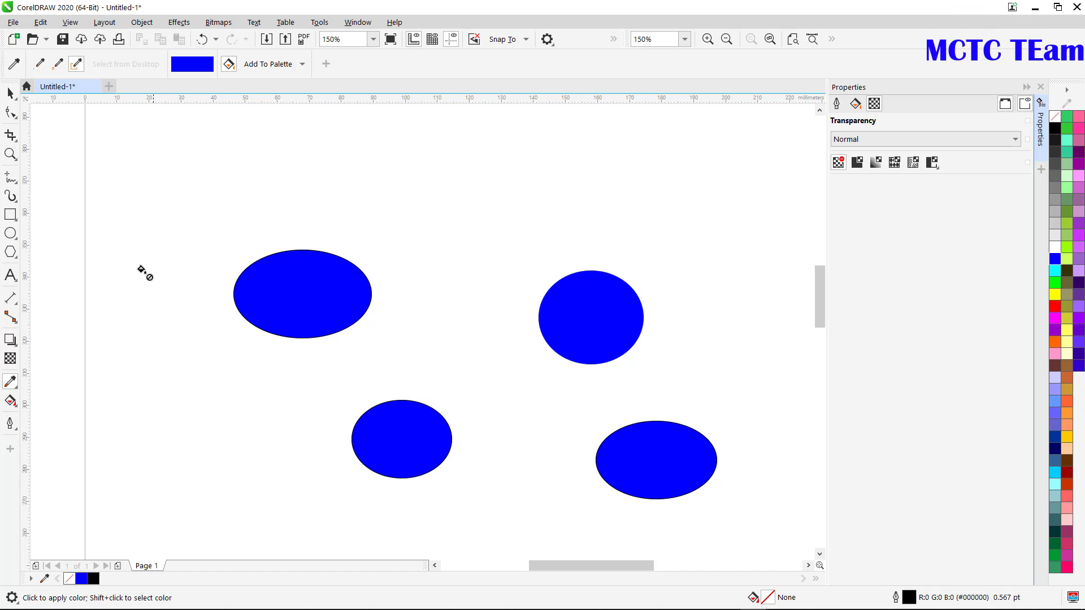
key(space)
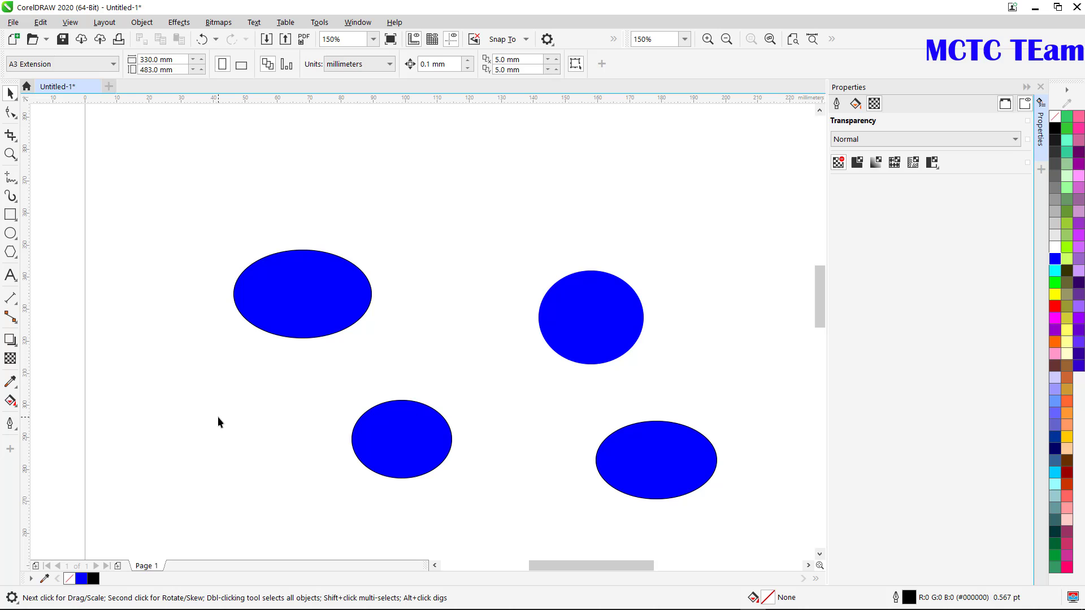
Delete the four blue ellipses and add an unfilled pentagon beside the rectangle
key(ctrl+a)
key(Delete)
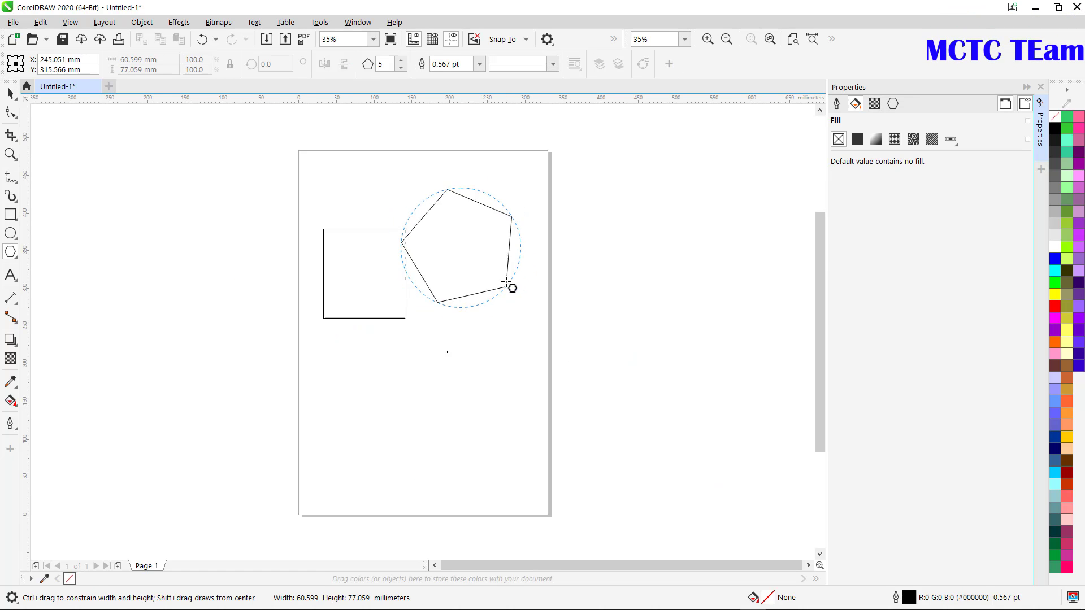
mouse_move(508, 286)
mouse_down()
mouse_move(496, 232)
mouse_move(498, 287)
mouse_up()
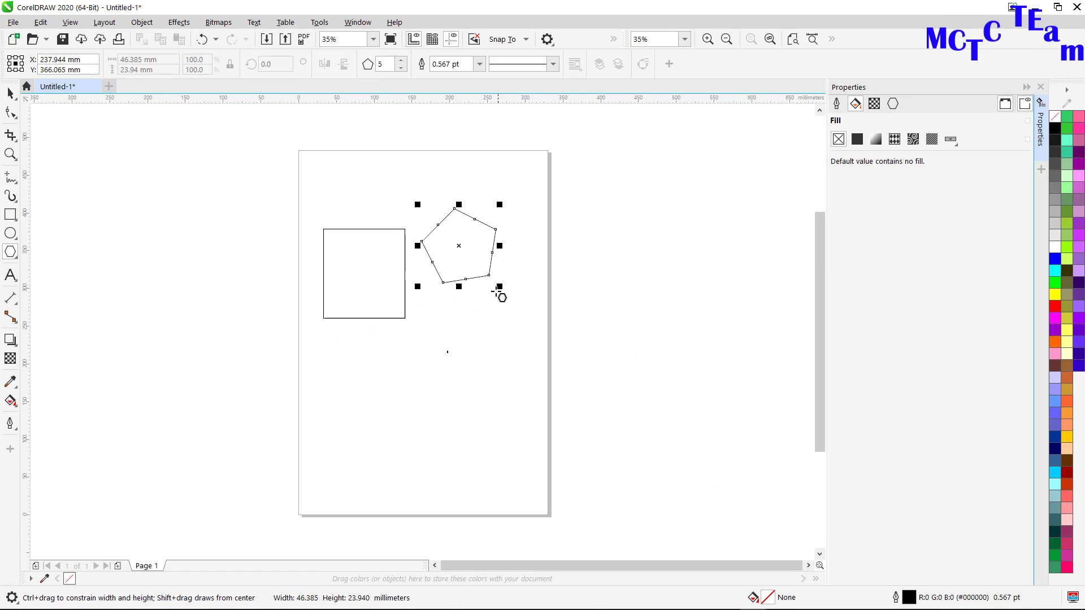
key(Escape)
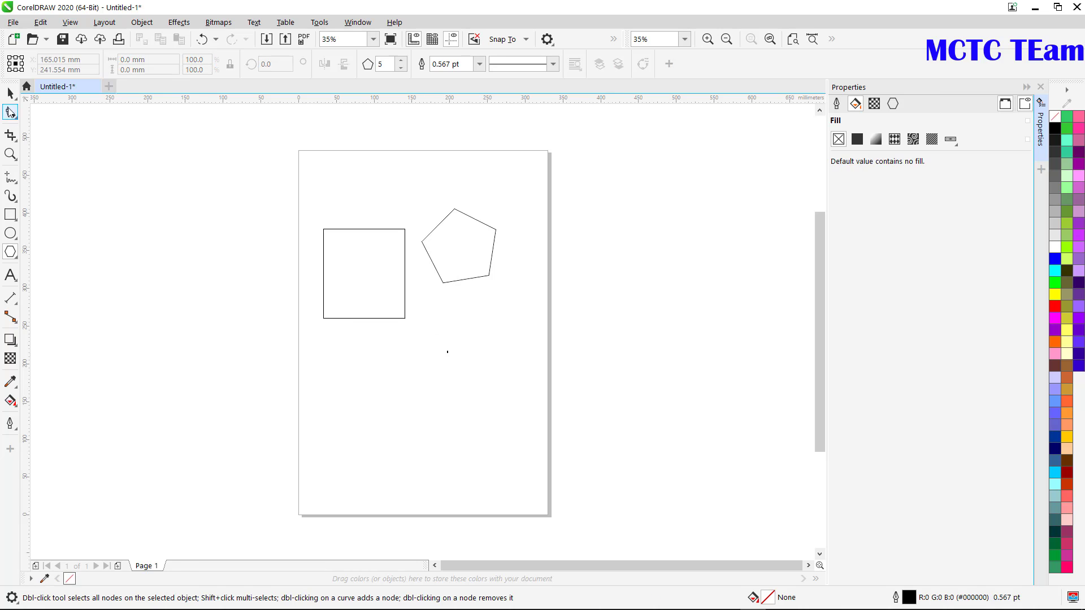
key(space)
click(379, 320)
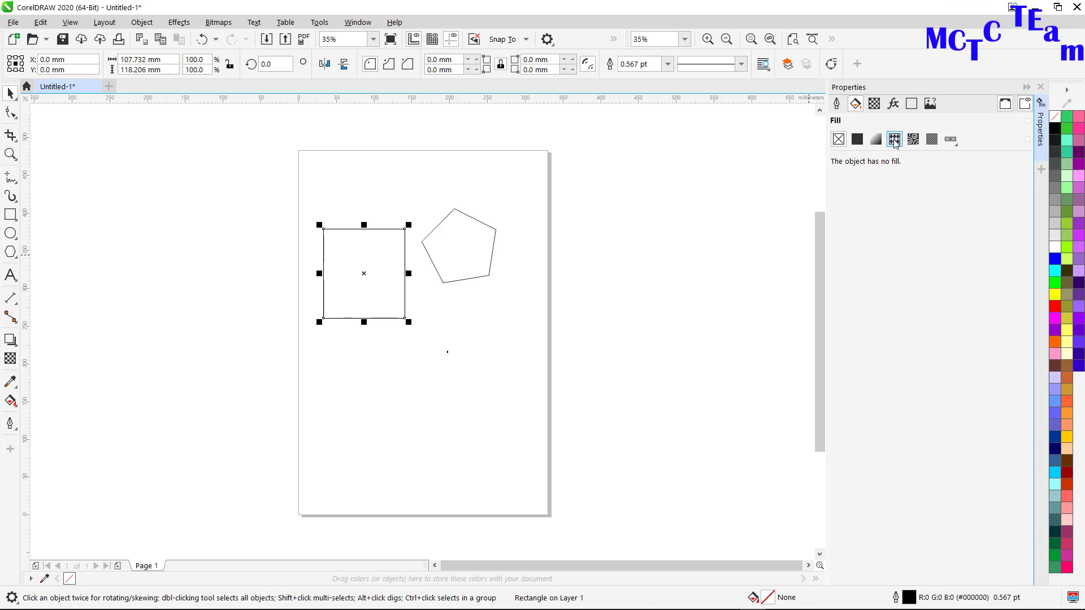
Give the rectangle the yellow-and-black diagonal stripe vector pattern and shrink its tiles
click(894, 139)
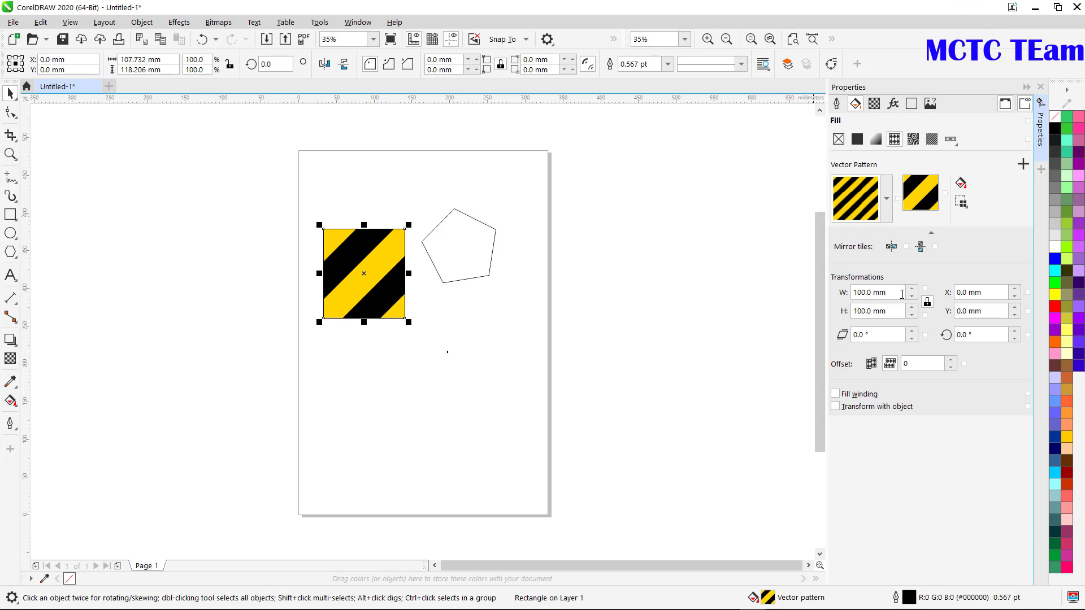
click(884, 312)
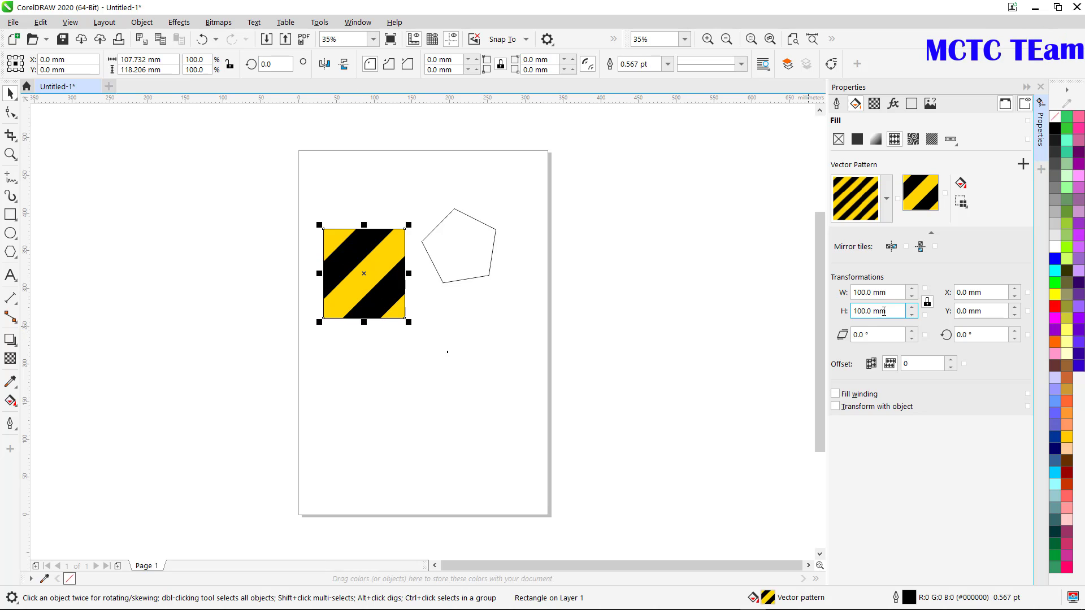
click(911, 296)
click(911, 296)
click(911, 296)
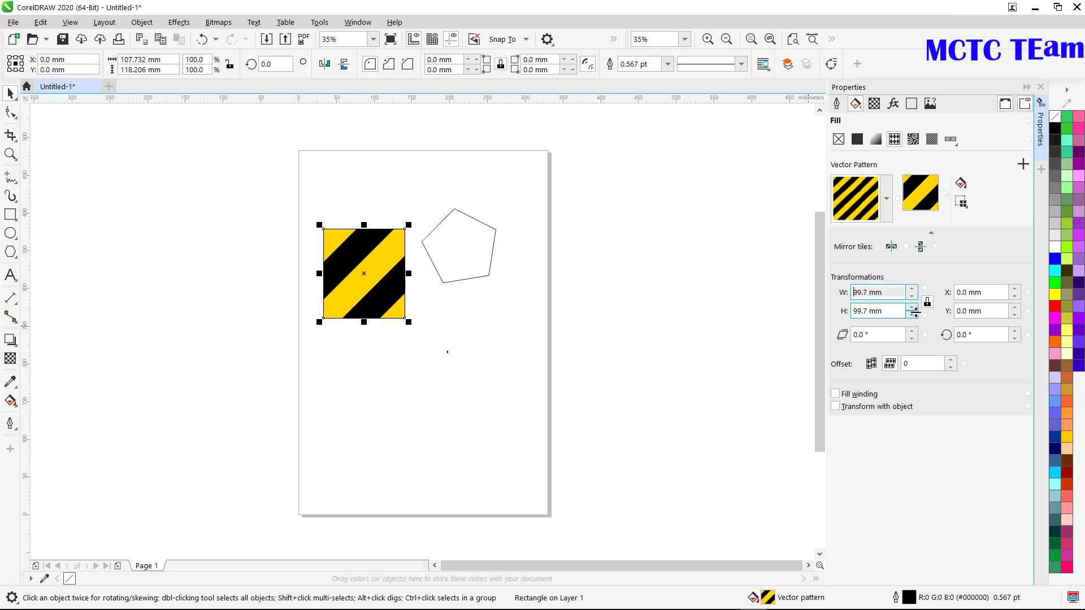
click(910, 317)
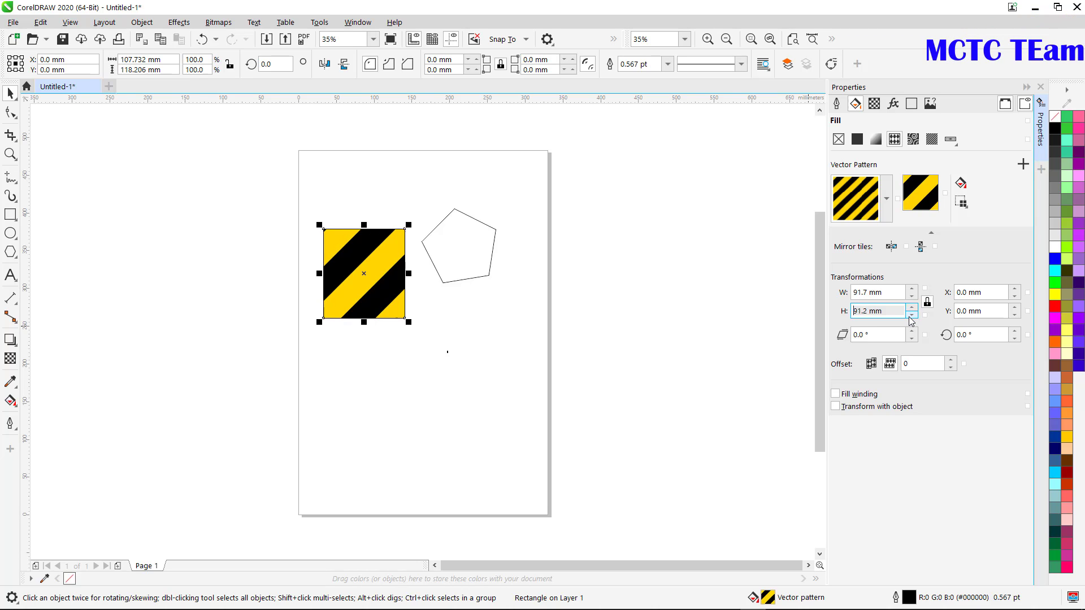
click(910, 317)
click(910, 316)
click(910, 316)
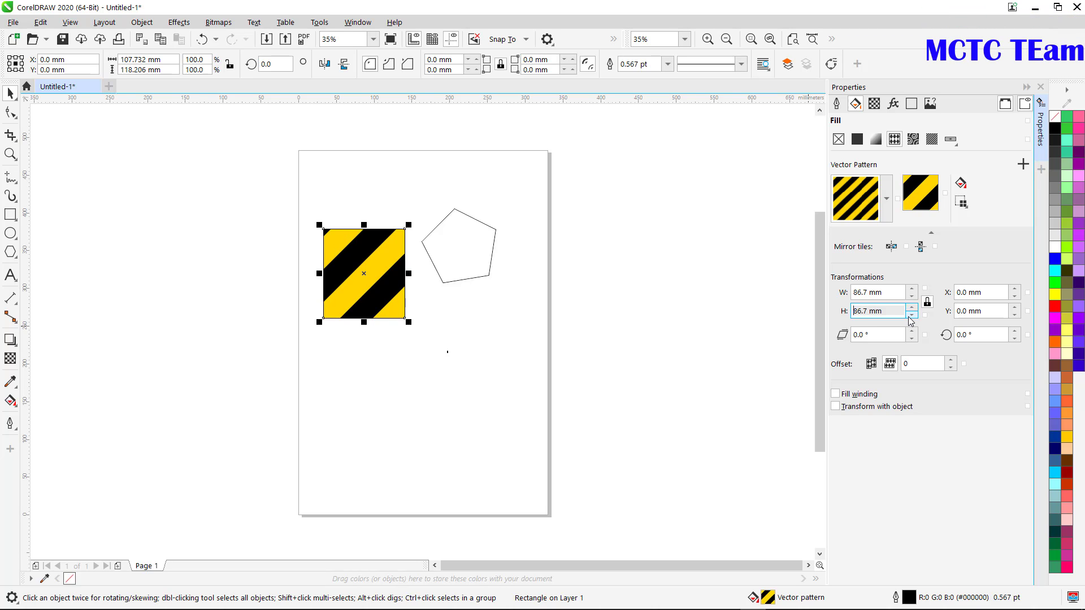
click(911, 316)
click(910, 317)
click(911, 316)
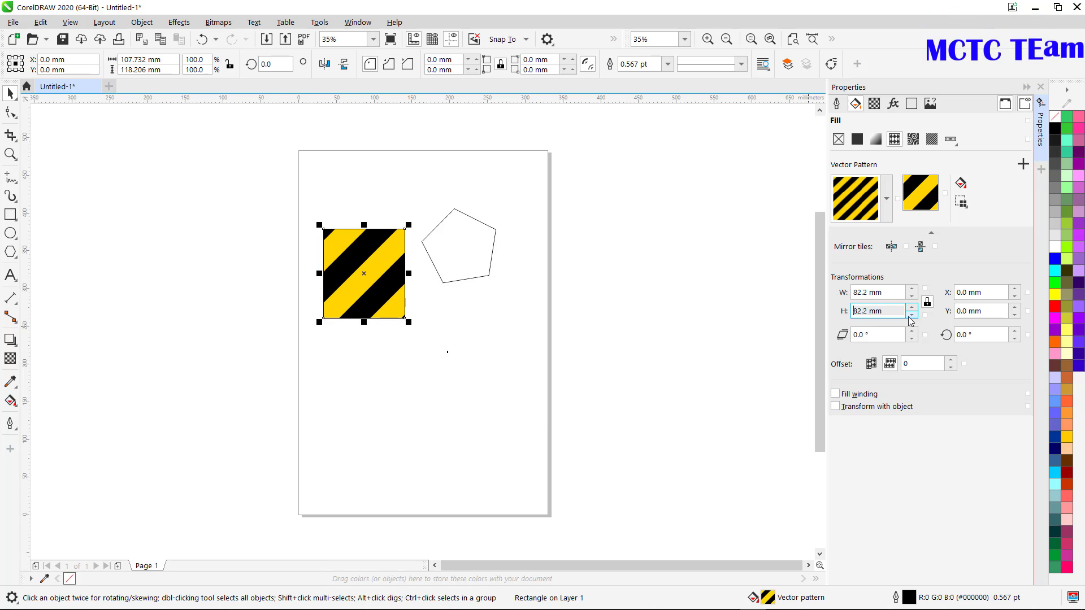
Set the pattern tile size to exactly 60 mm
drag(890, 312, 849, 310)
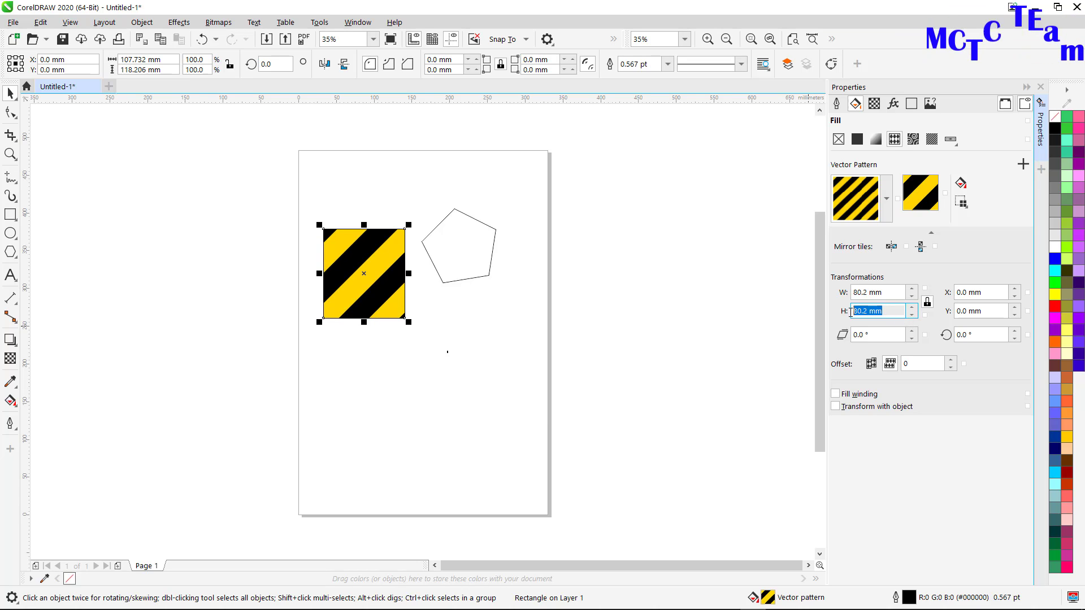
text(60)
key(Return)
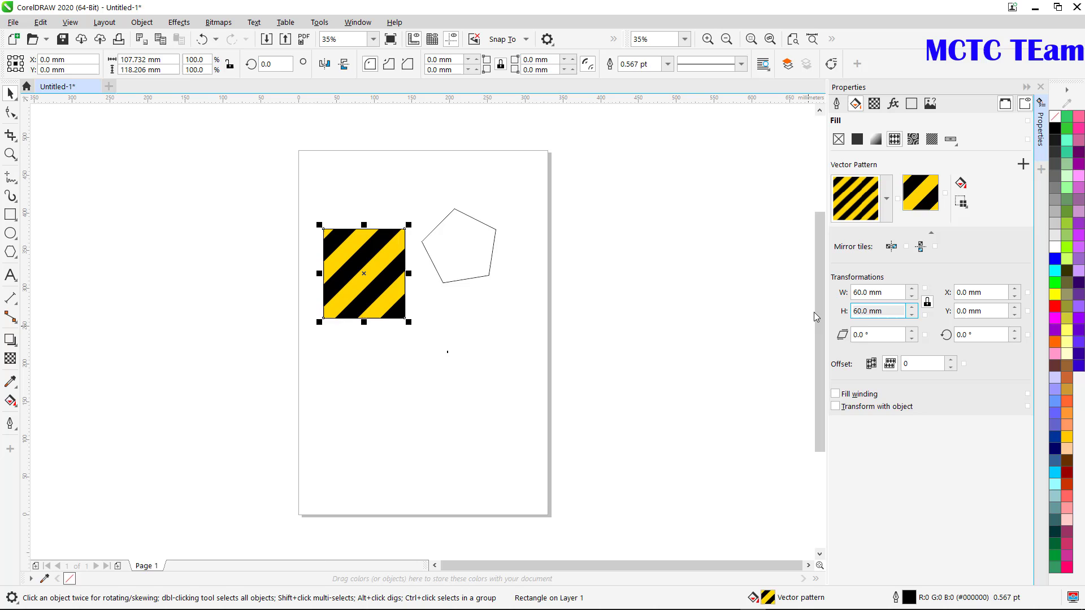
click(497, 379)
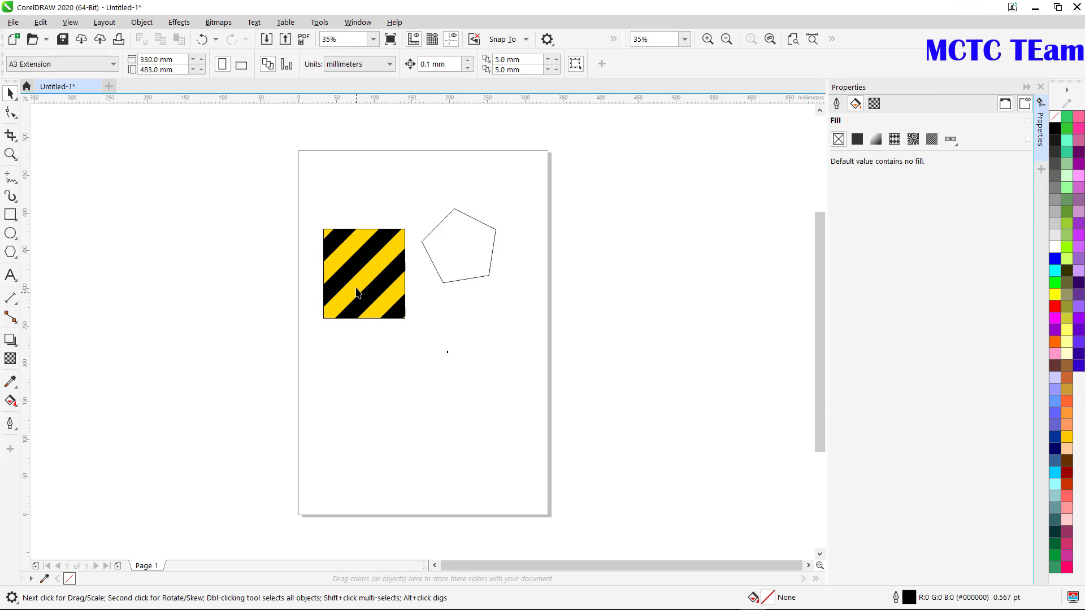
Copy the rectangle's striped fill onto the pentagon with the Attributes Eyedropper
click(10, 382)
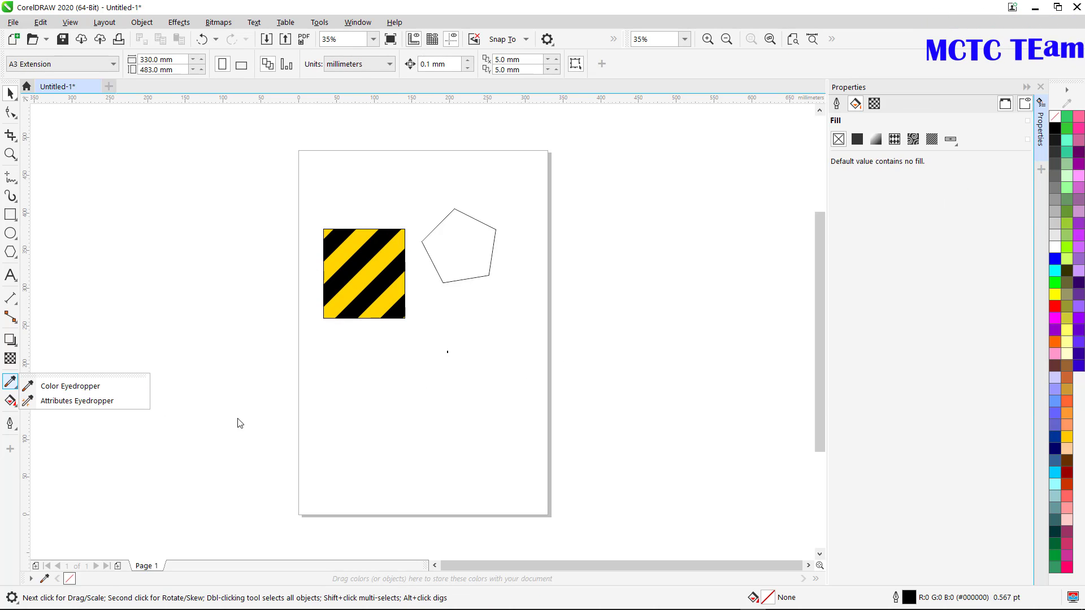
click(67, 401)
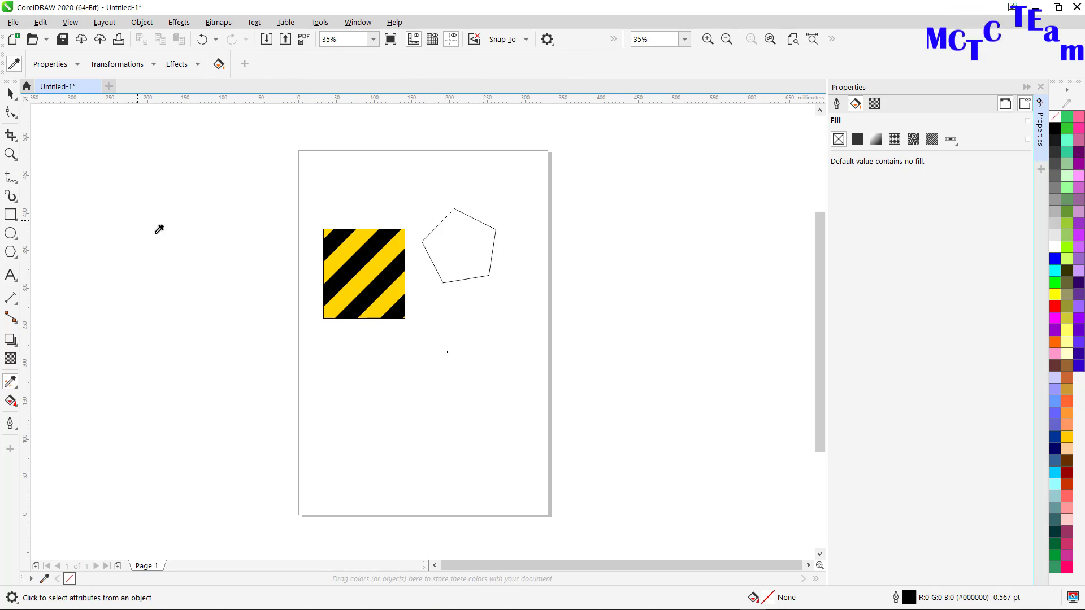
click(367, 278)
click(466, 237)
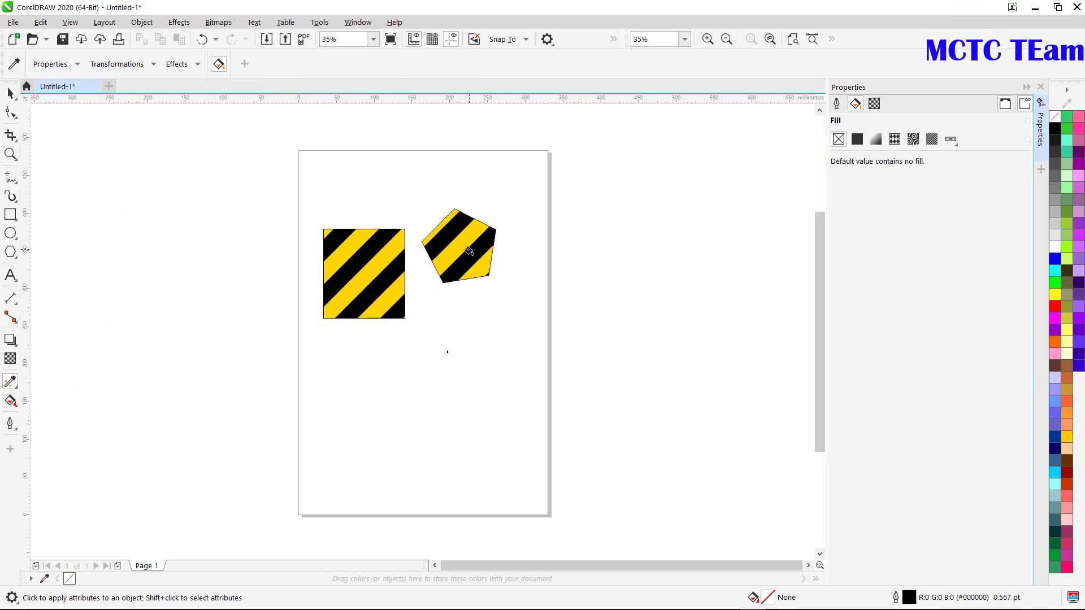